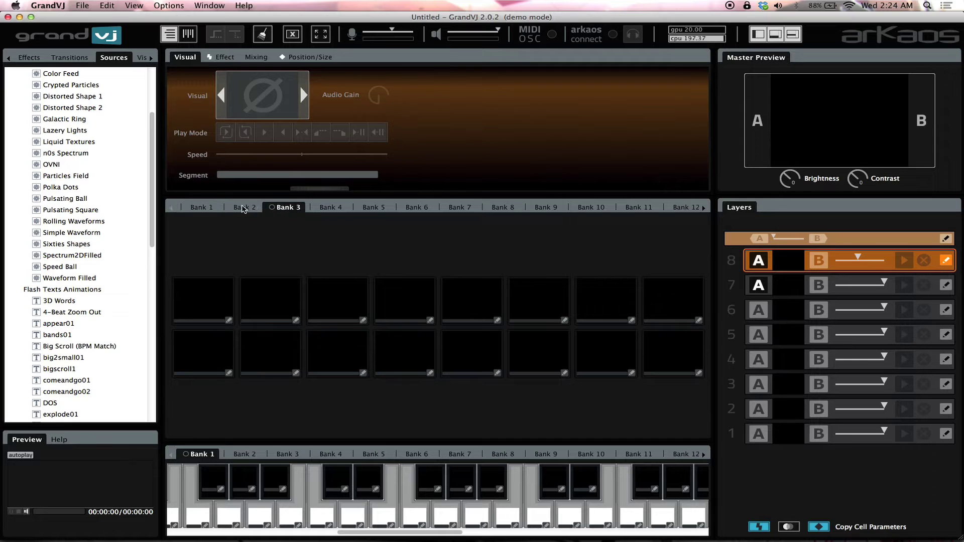
- Start a new project from a controller template and view the details of the Numark ORBIT – Mixer Mode template
click(82, 6)
click(458, 227)
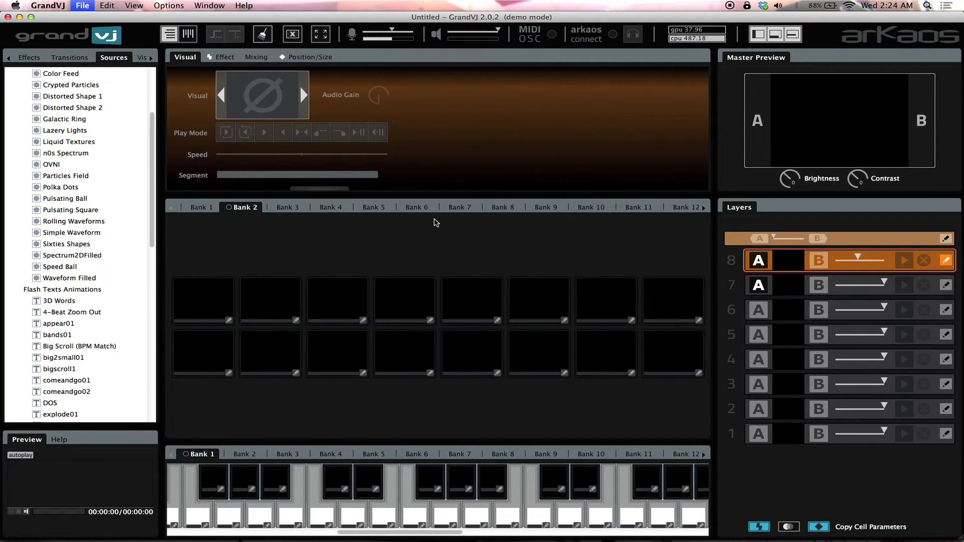
scroll(442, 248, down, 2)
click(445, 252)
scroll(444, 258, down, 5)
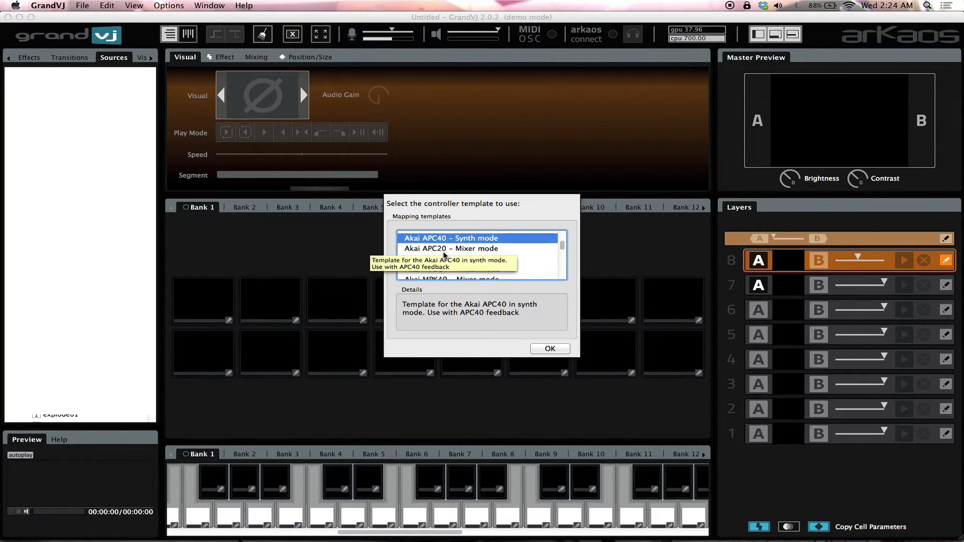
scroll(443, 269, up, 5)
scroll(442, 269, down, 4)
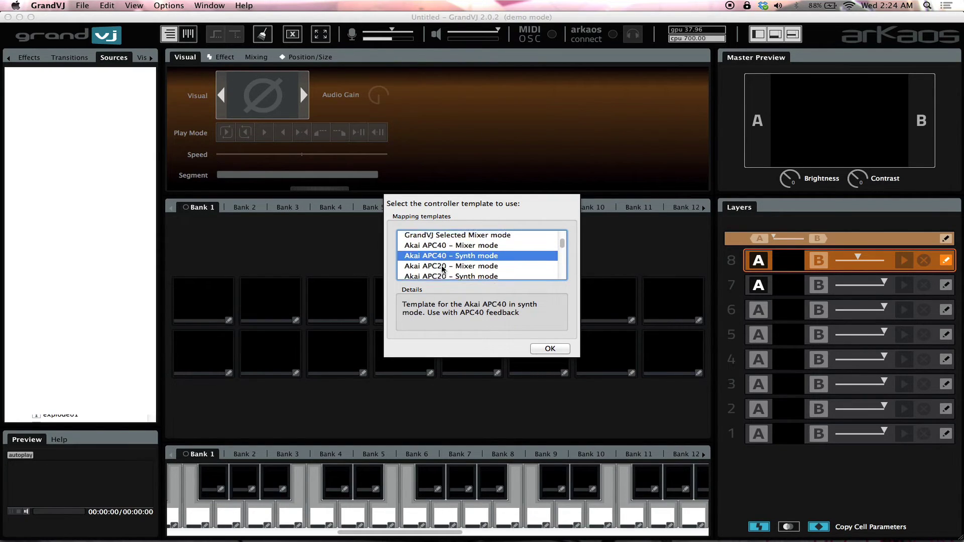
scroll(443, 270, down, 1)
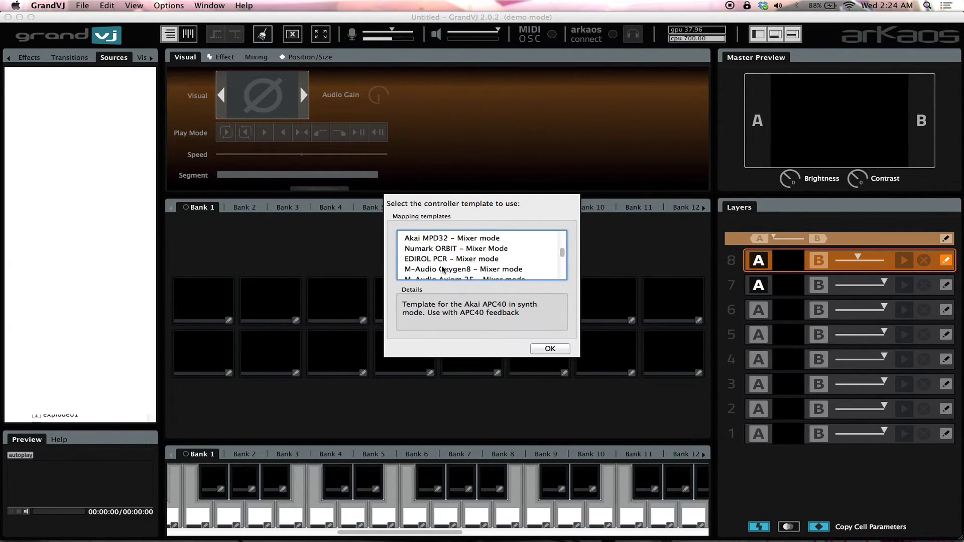
click(442, 239)
click(441, 249)
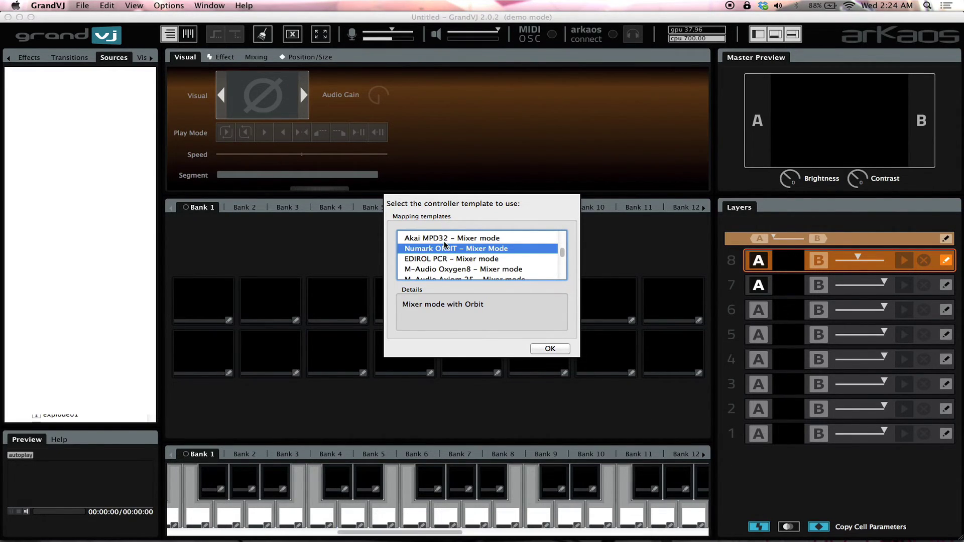
- Create the project with the Elation Midicon – Mixer Mode controller template
scroll(445, 254, down, 1)
scroll(445, 255, down, 1)
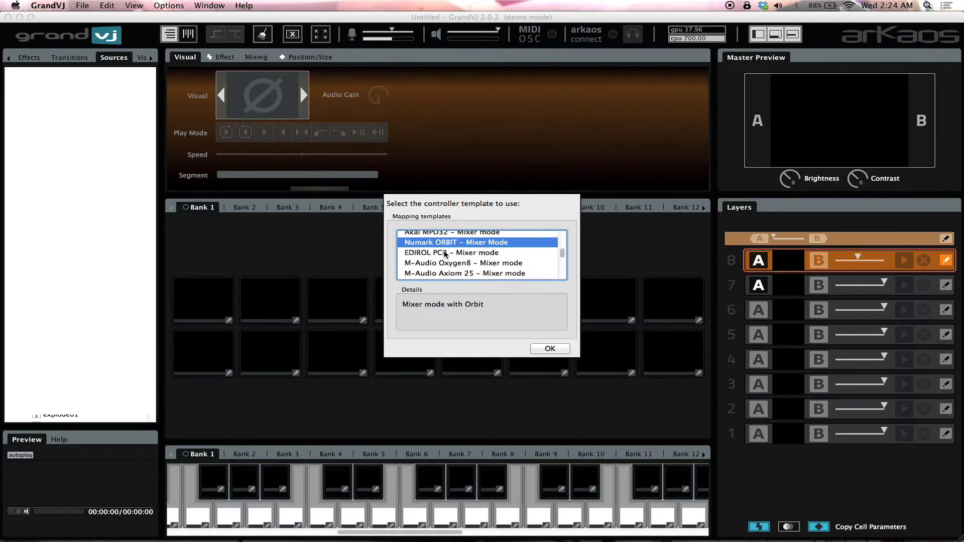
scroll(445, 254, down, 4)
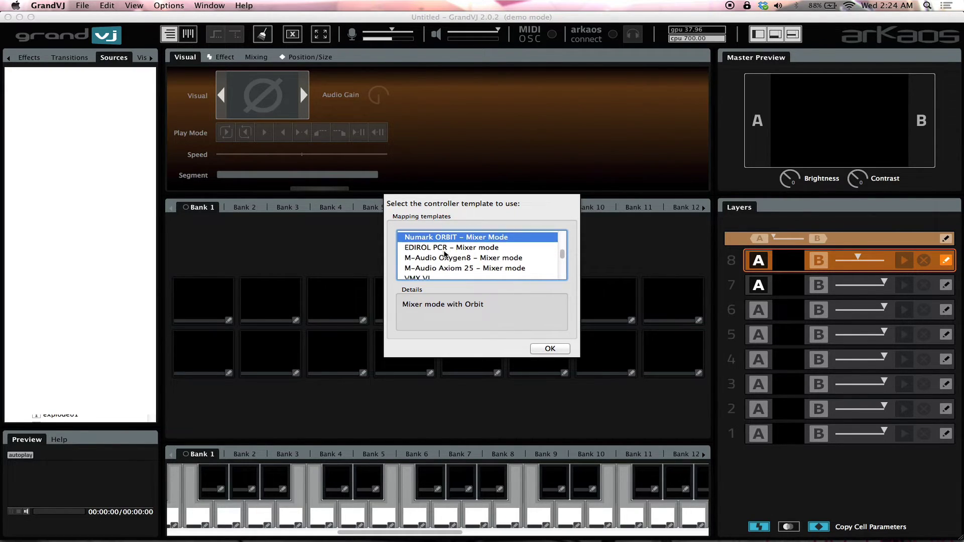
scroll(445, 254, down, 1)
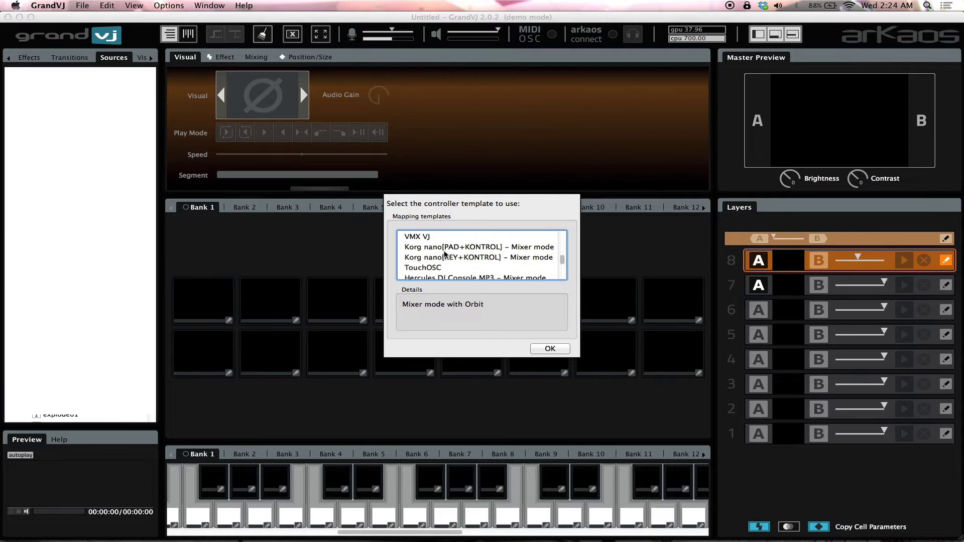
scroll(445, 254, down, 3)
scroll(445, 254, up, 2)
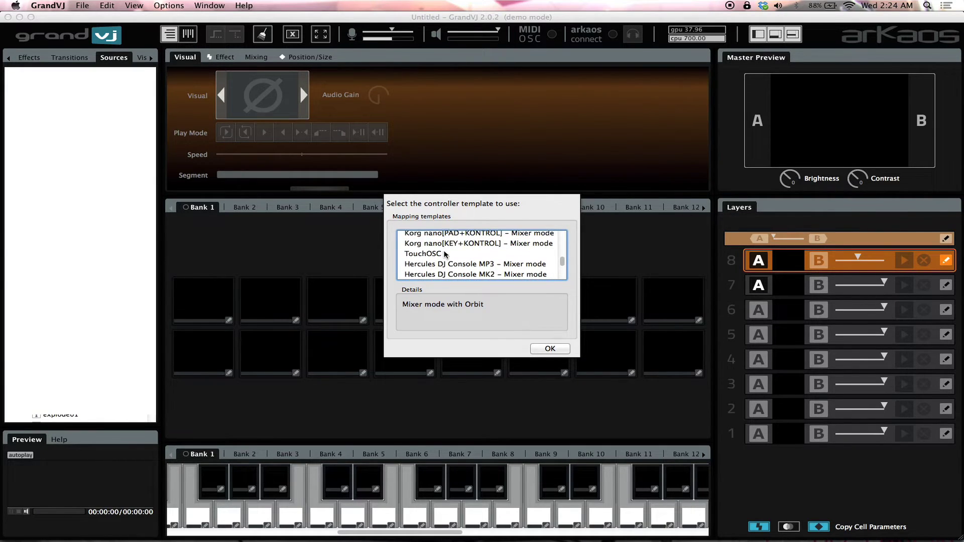
scroll(445, 254, down, 7)
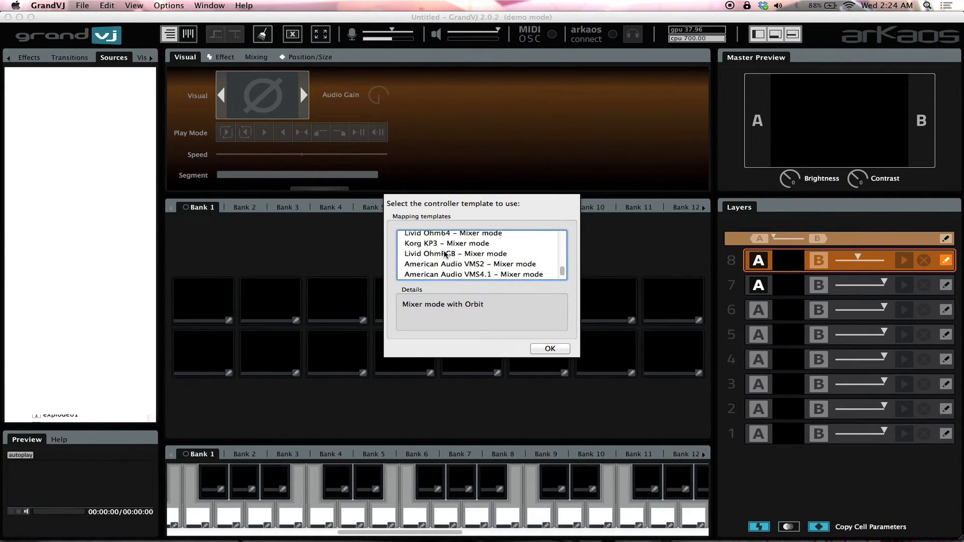
scroll(445, 254, down, 2)
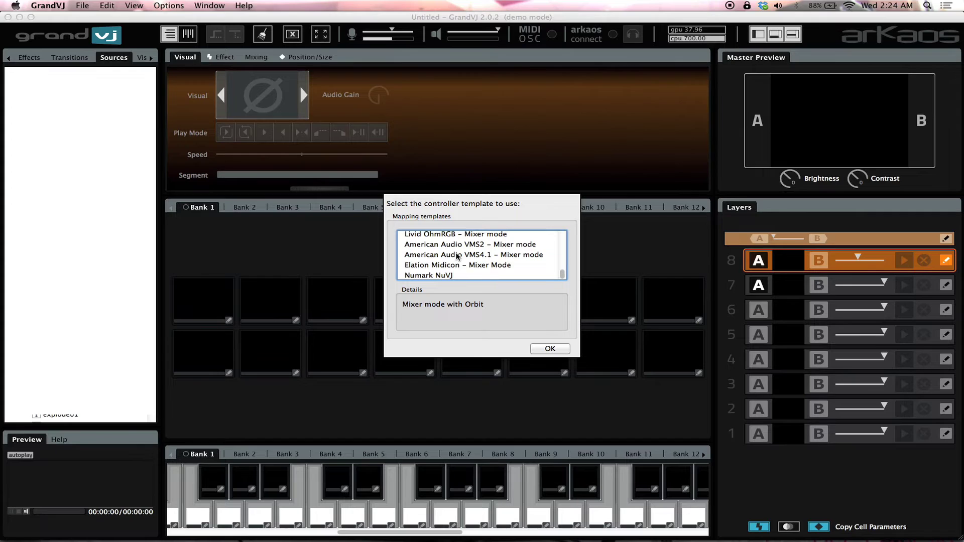
scroll(458, 259, down, 1)
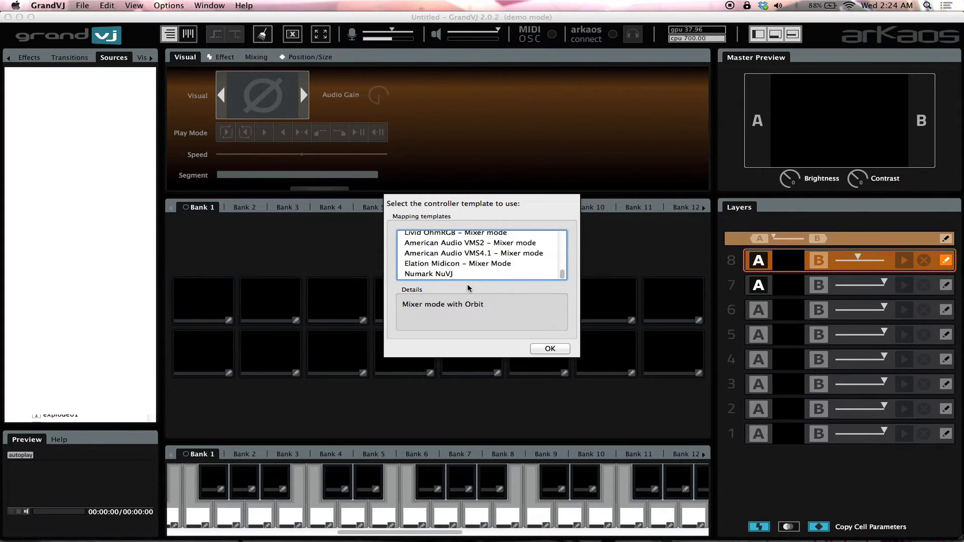
click(458, 266)
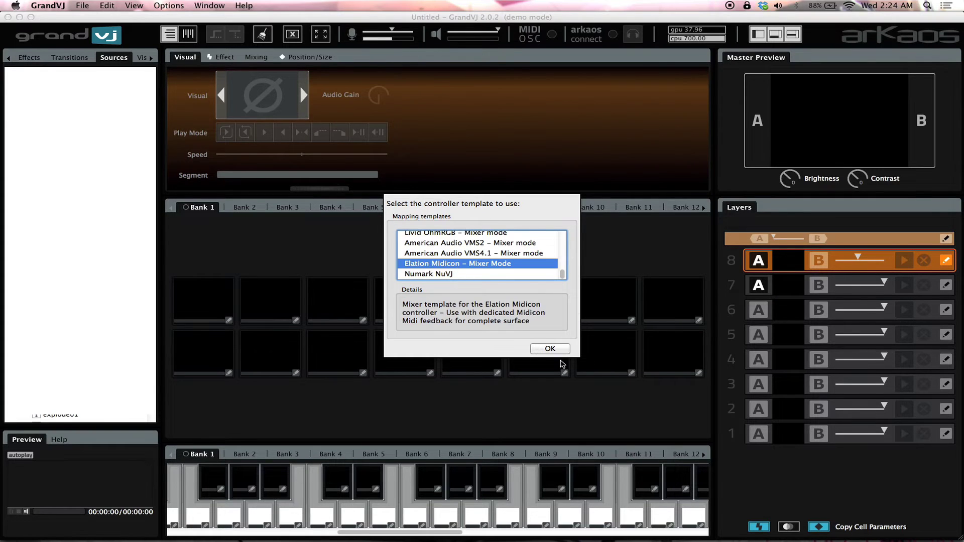
click(548, 347)
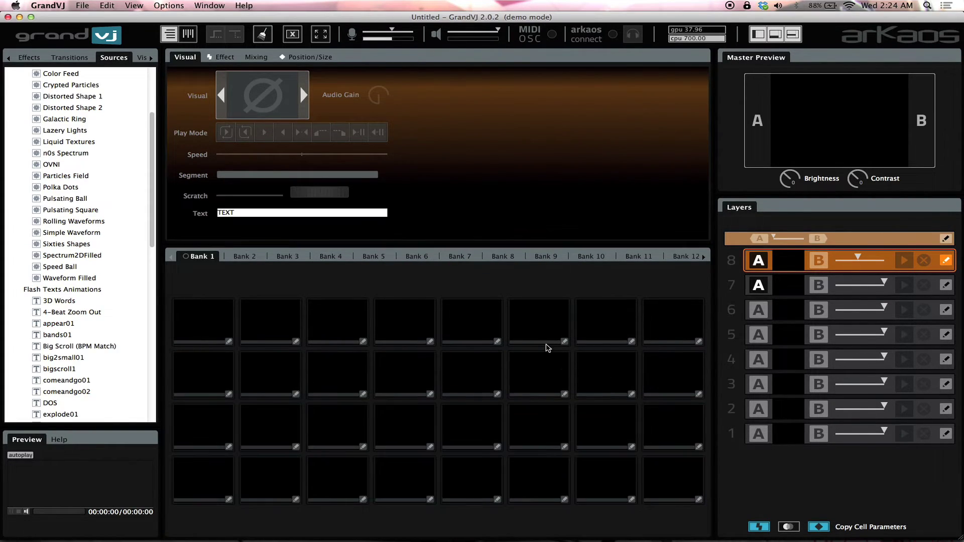
- Select the second cell in the first row of Bank 1 and start editing the MIDI mapping
click(267, 320)
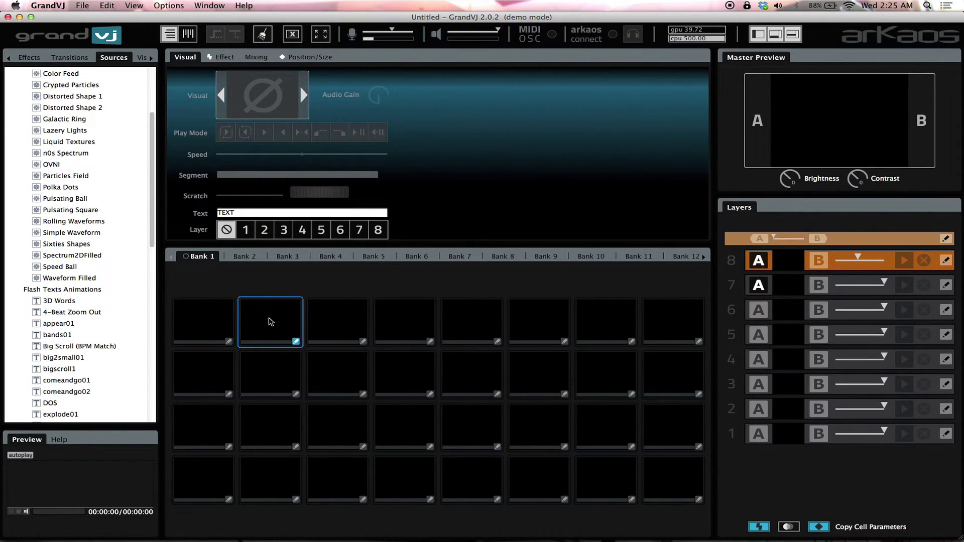
click(181, 4)
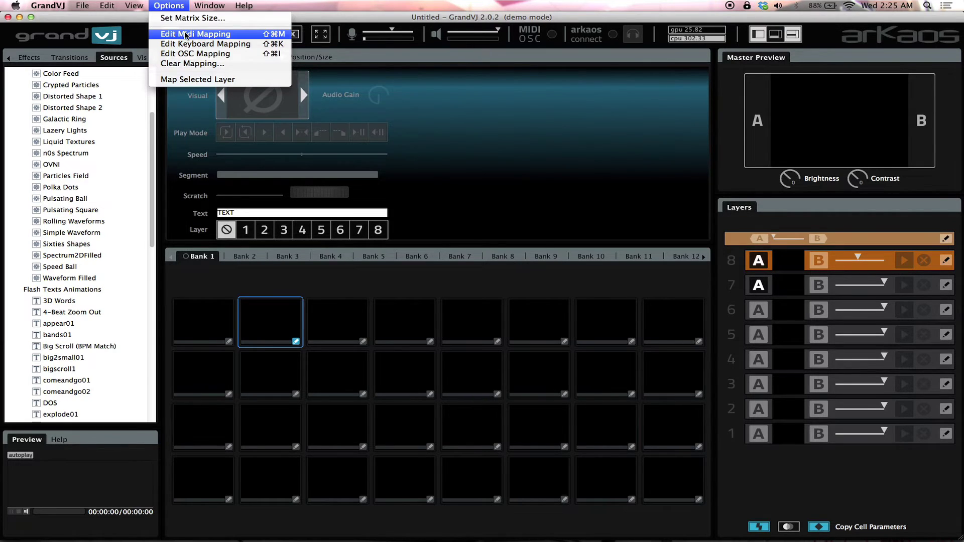
click(200, 33)
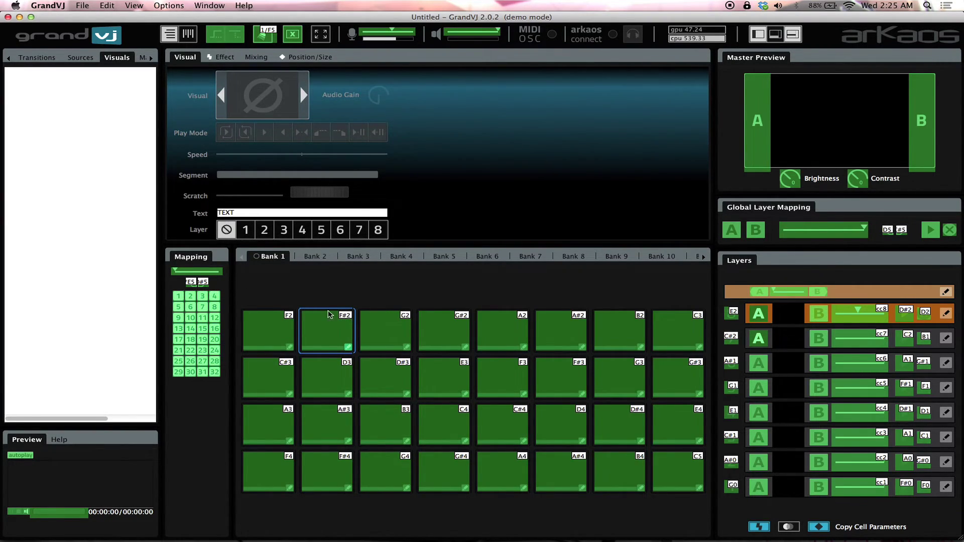
- Inspect the MIDI mapping definition of layer 8's slider and close it without changes
right_click(880, 314)
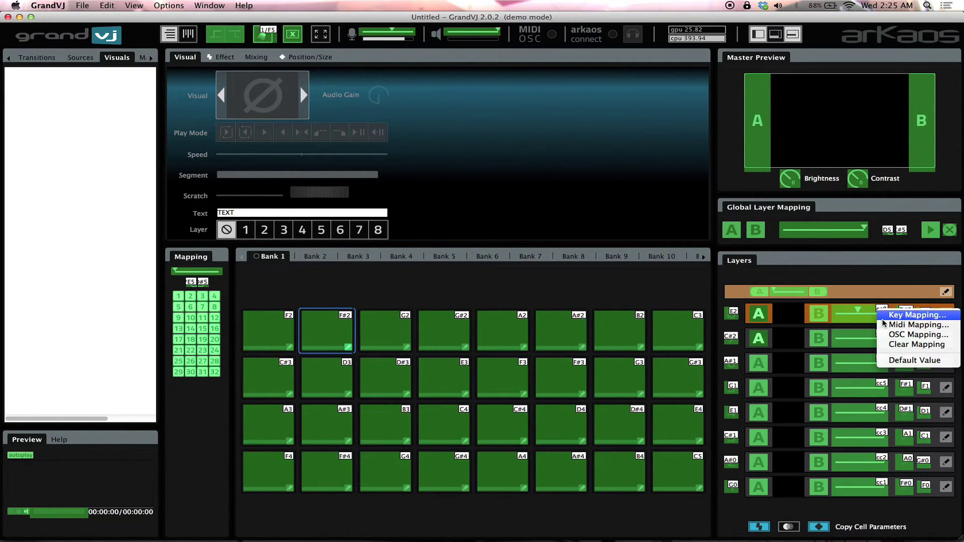
click(919, 325)
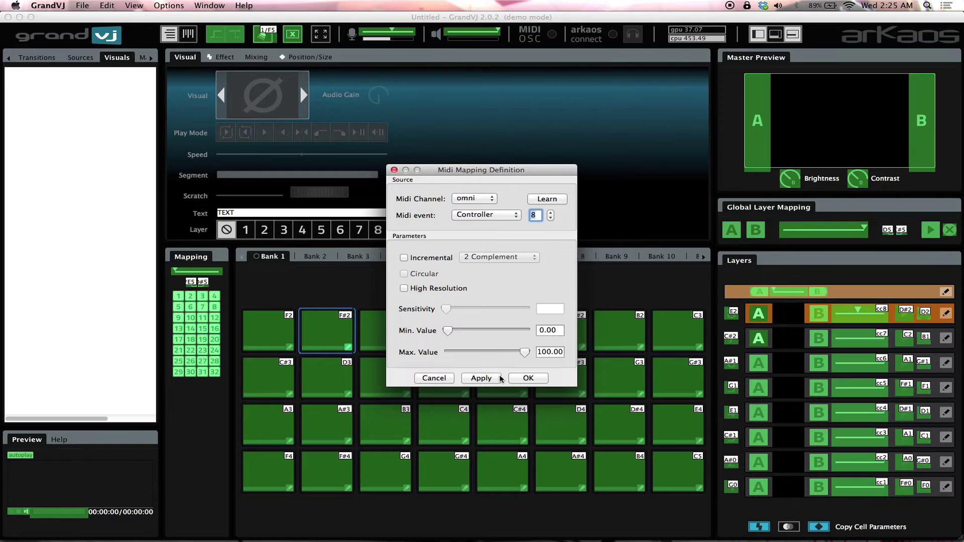
click(442, 379)
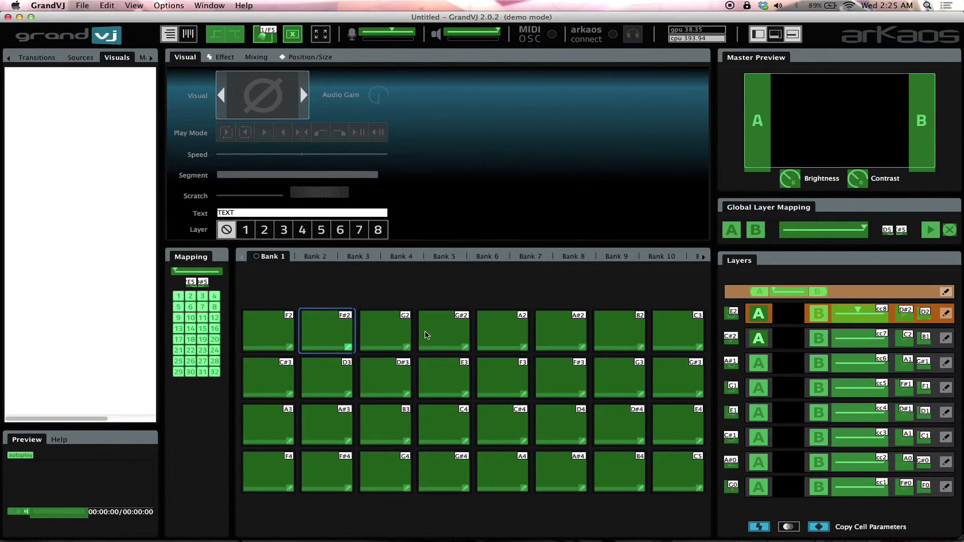
- Open the preferences and review the available display modes, full-screen monitors and resolutions
click(86, 5)
mouse_move(60, 5)
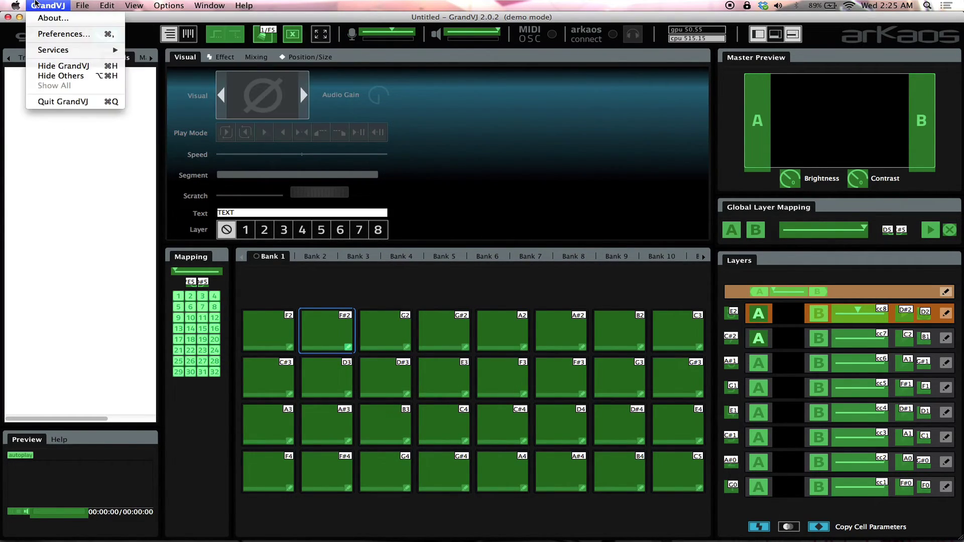
click(61, 32)
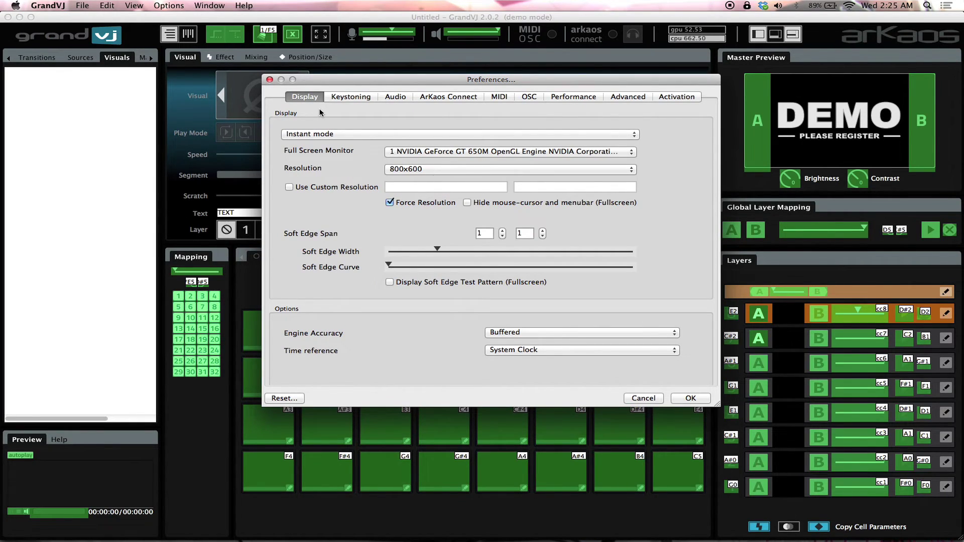
click(325, 134)
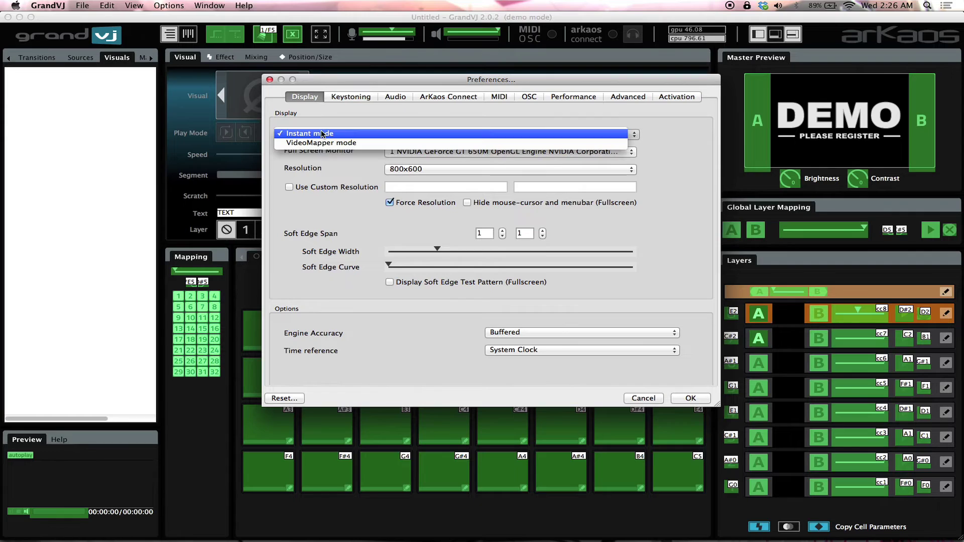
click(321, 157)
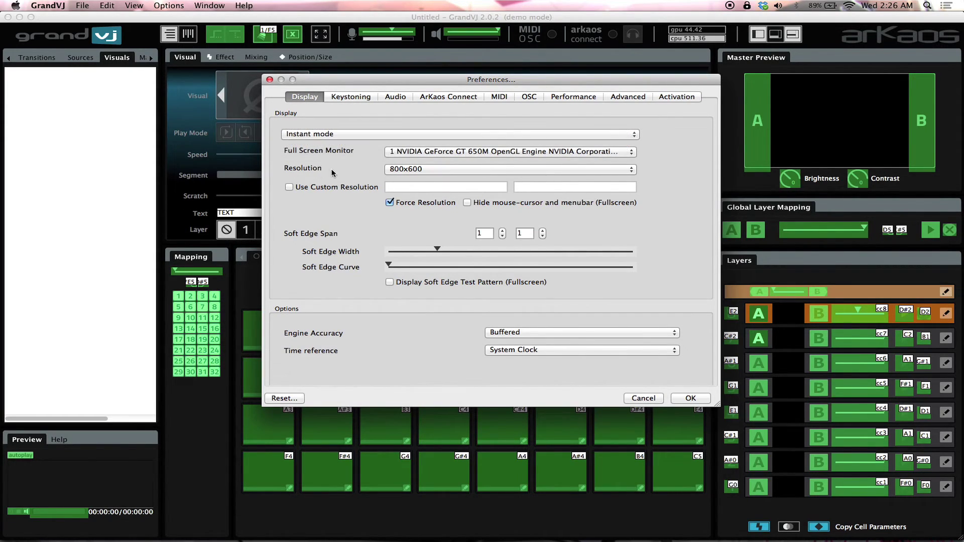
click(432, 151)
click(432, 152)
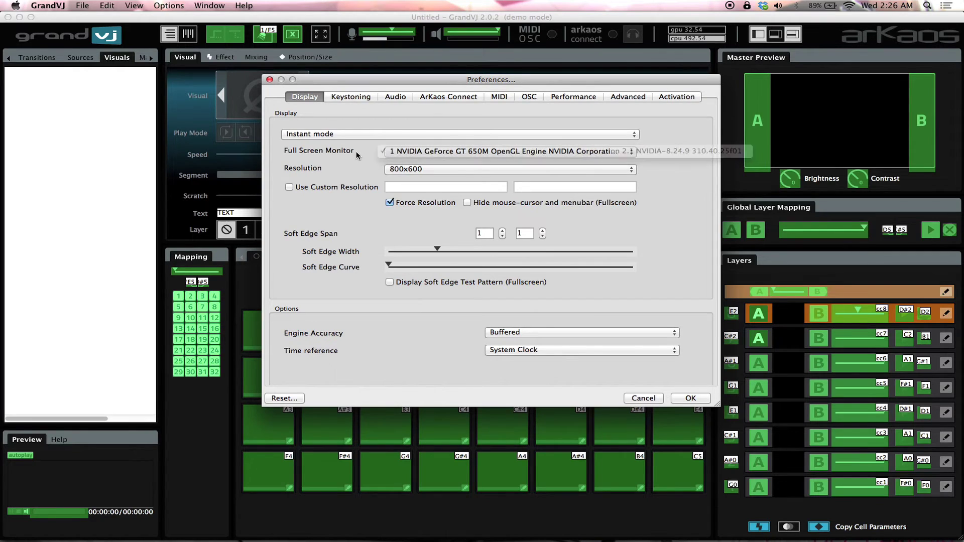
click(411, 170)
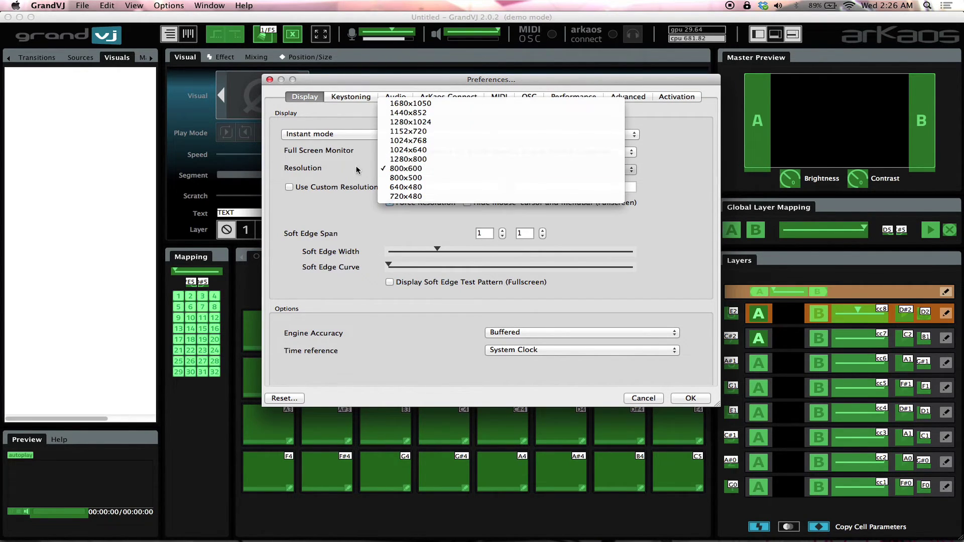
click(406, 169)
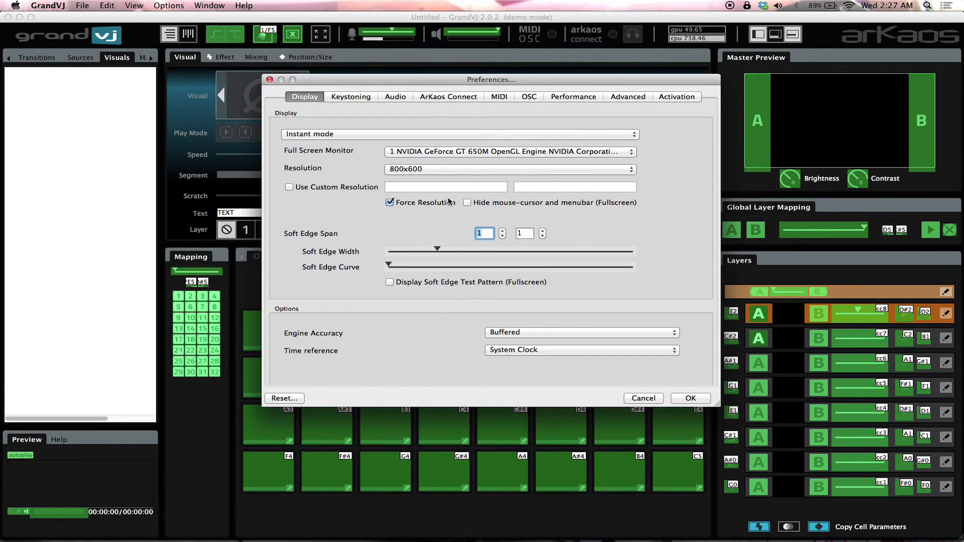
- Adjust the output keystone by slightly shifting the grid's upper-left and lower-left corners
click(357, 97)
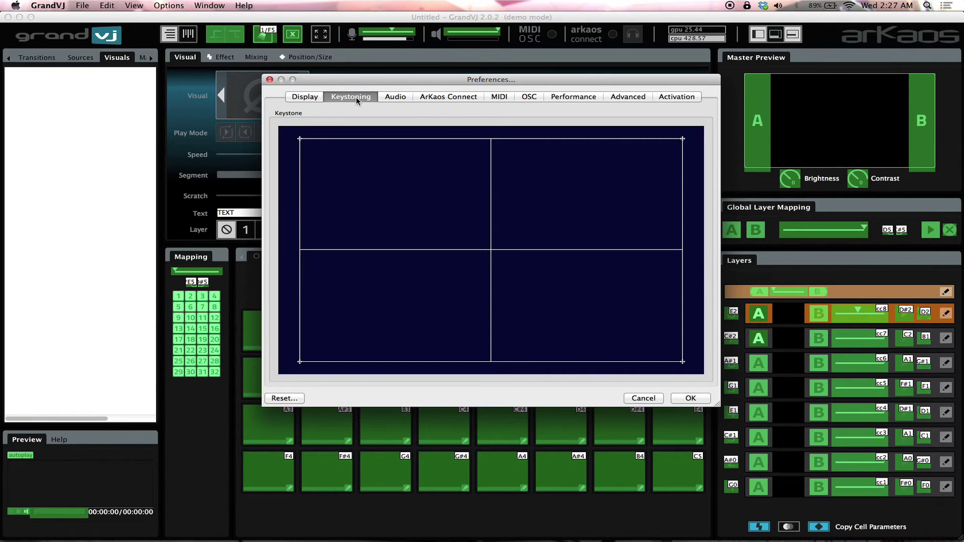
click(304, 97)
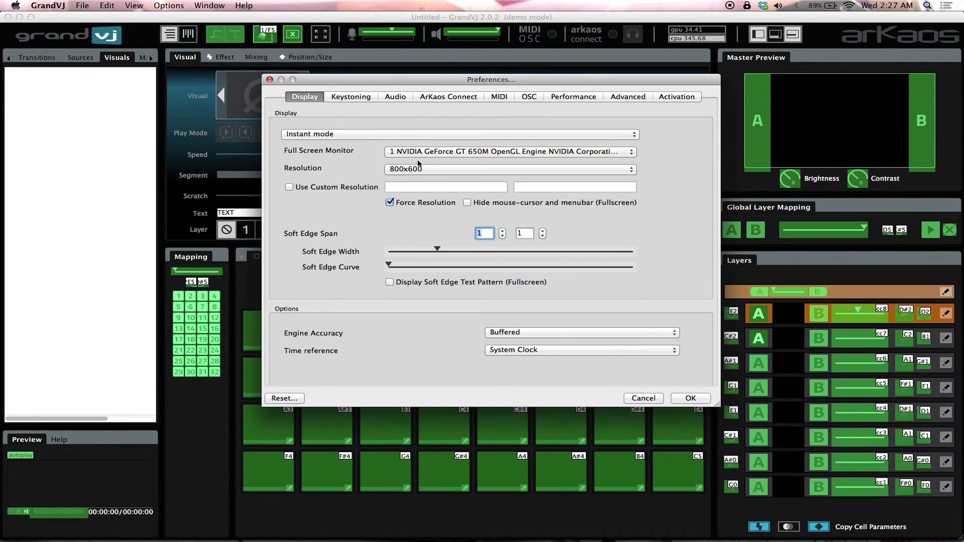
click(337, 97)
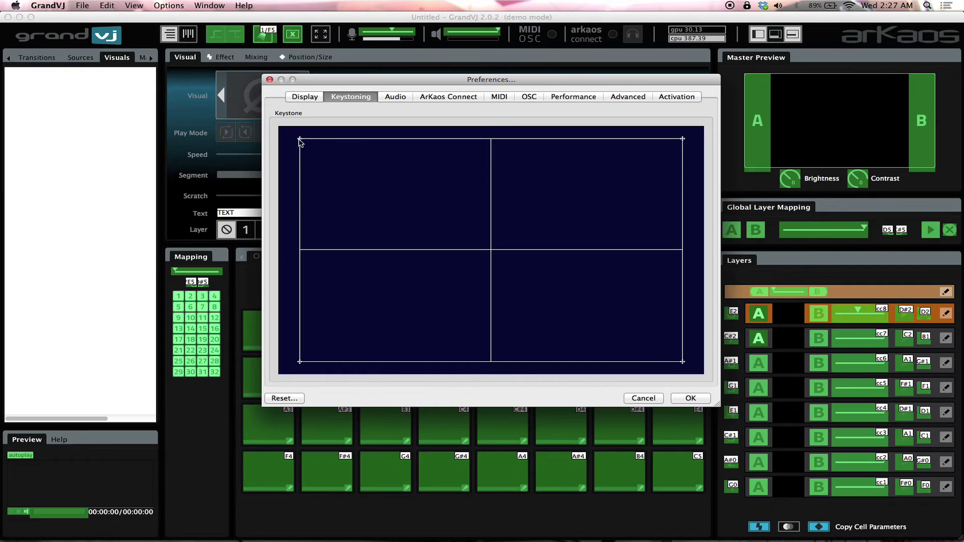
drag(301, 143, 340, 158)
mouse_move(300, 362)
mouse_down()
mouse_move(387, 306)
mouse_move(308, 370)
mouse_up()
drag(332, 150, 306, 144)
- Set the audio output device to Built-in Output in the preferences
click(401, 98)
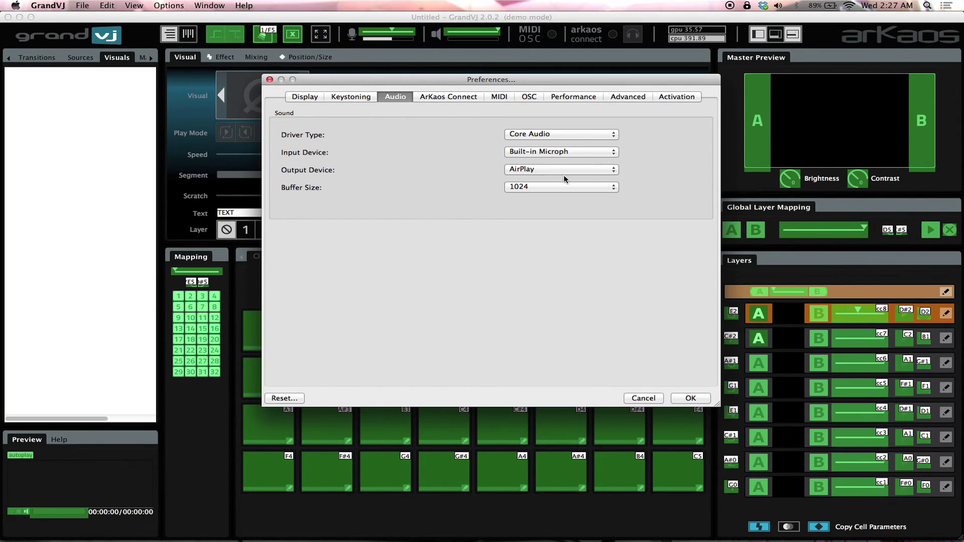
click(548, 169)
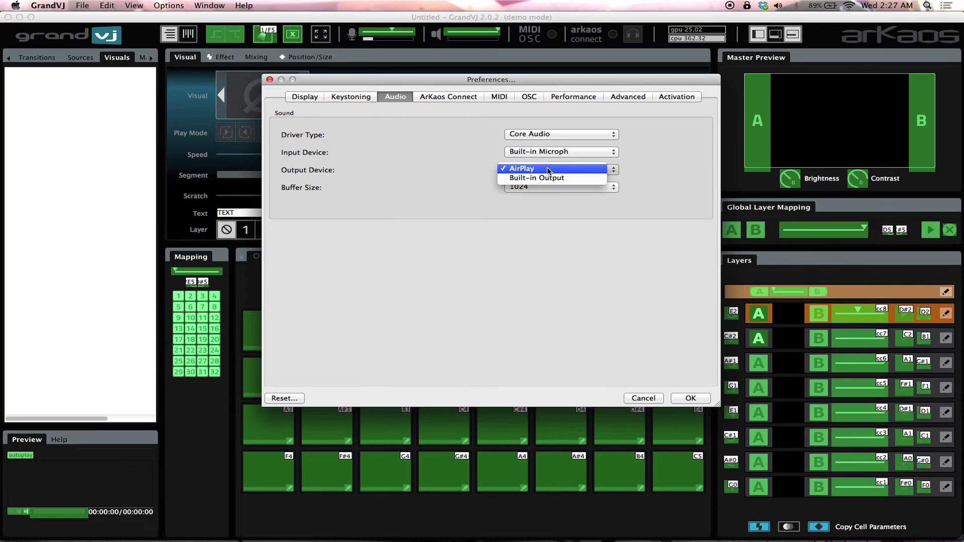
click(402, 170)
click(518, 170)
key(Return)
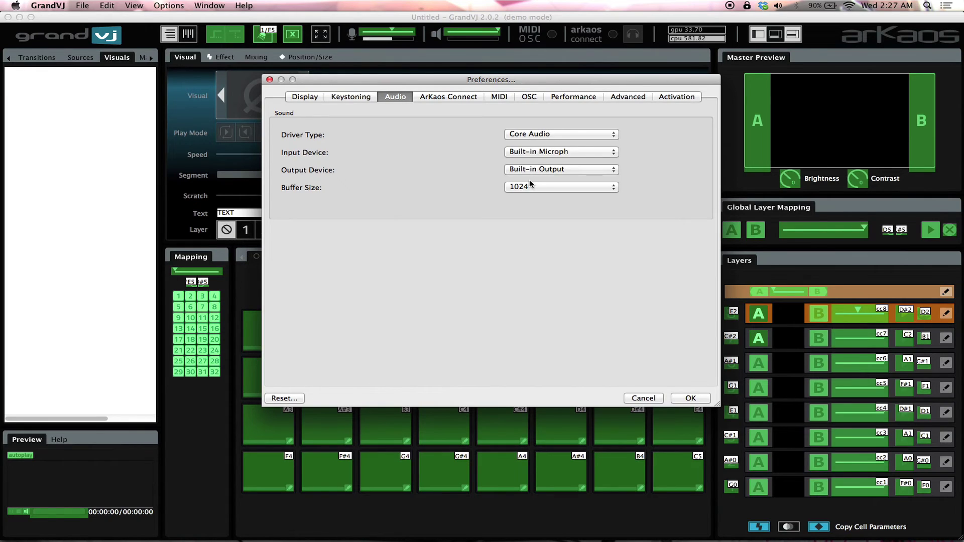
click(528, 170)
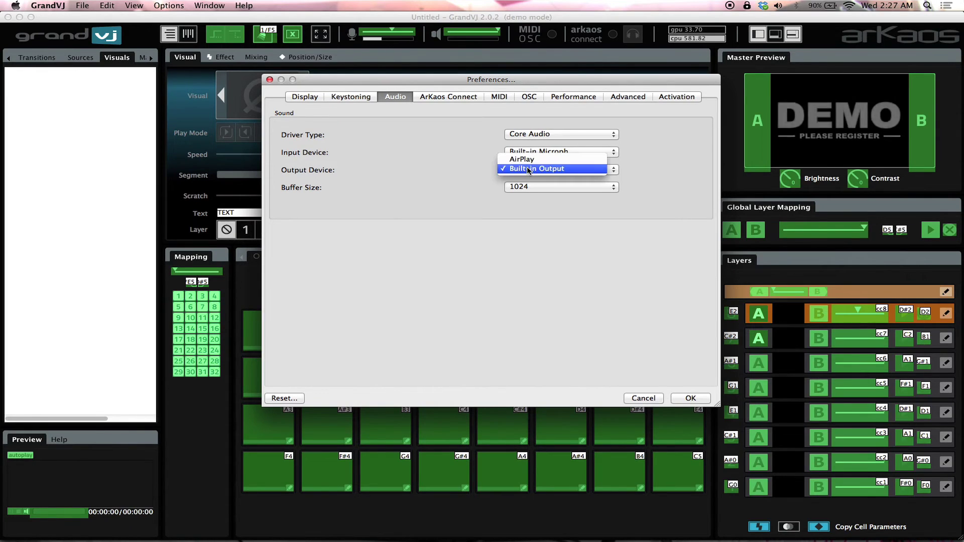
click(419, 158)
- Review the ArKaos Connect, MIDI, OSC, Performance, Advanced and Activation preferences
click(453, 98)
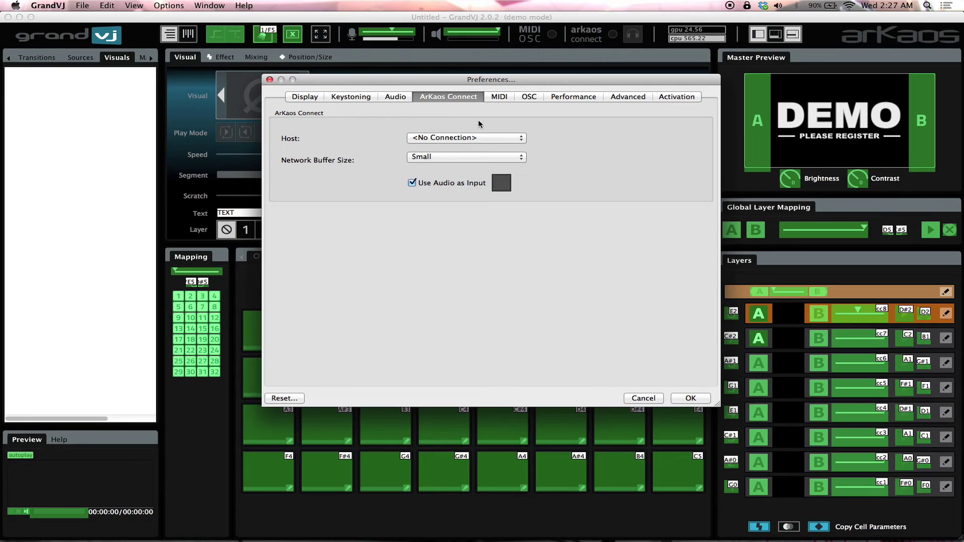
click(496, 98)
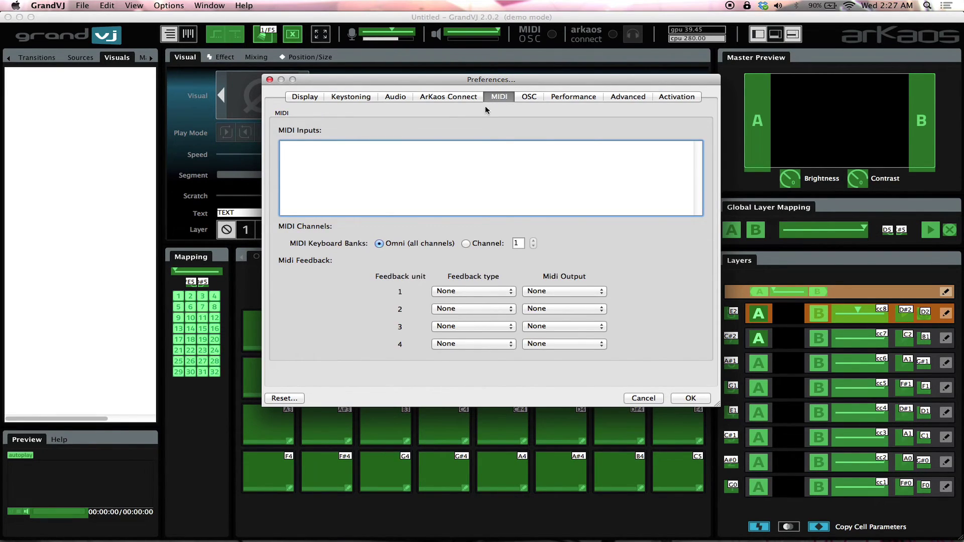
click(541, 102)
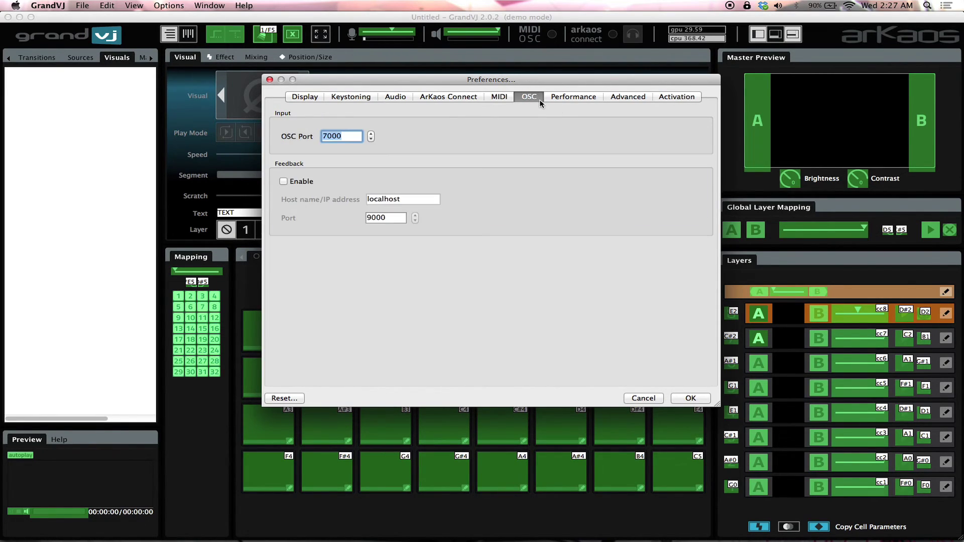
click(582, 98)
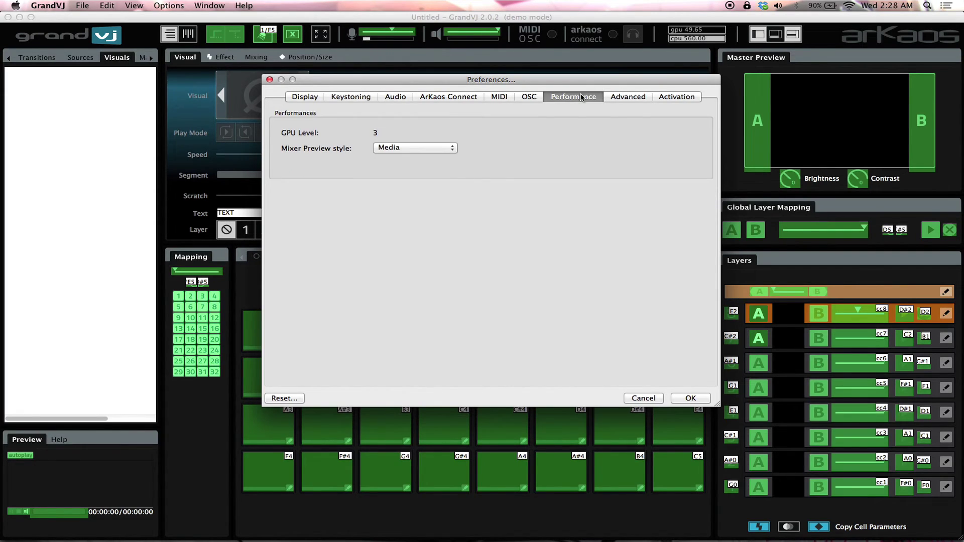
click(623, 101)
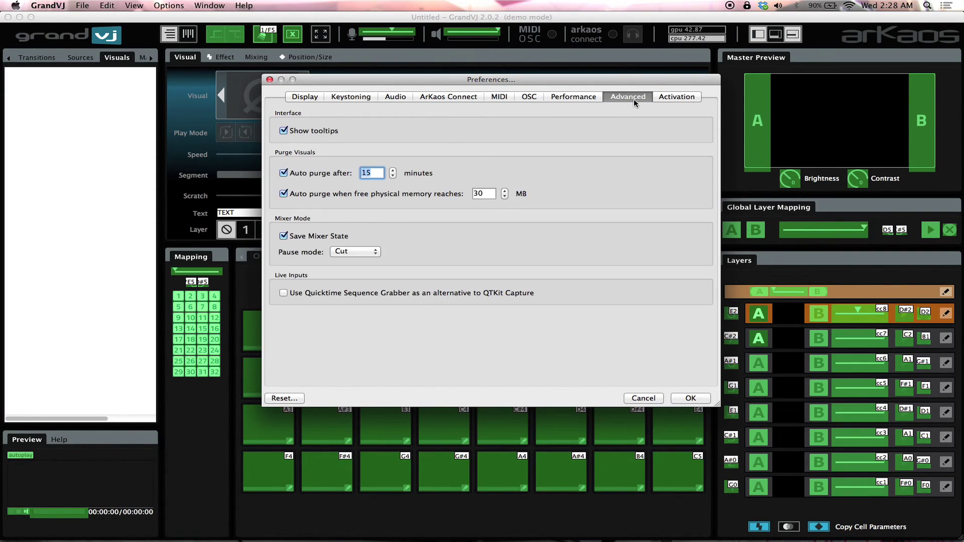
click(685, 97)
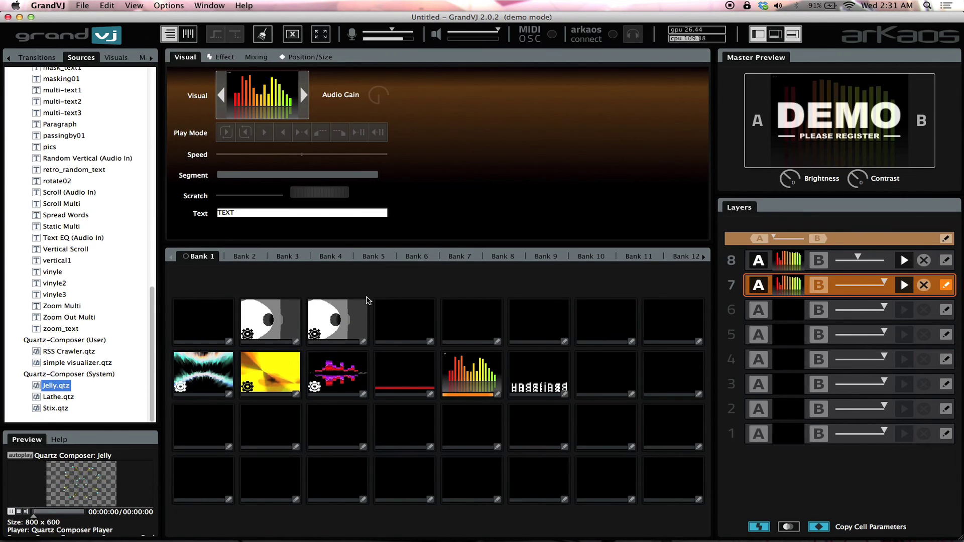
- Try to save the current project as a new file and dismiss the resulting message
click(82, 5)
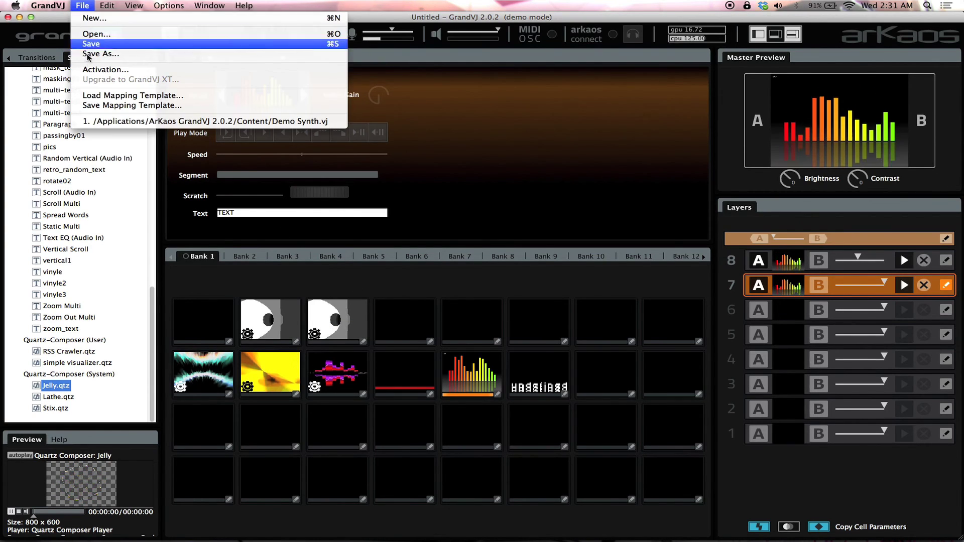
click(88, 54)
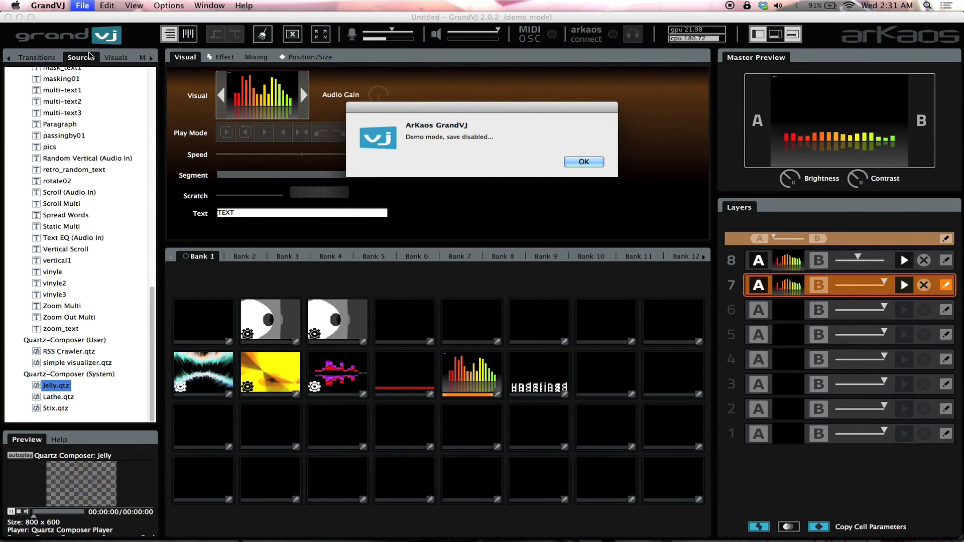
key(Return)
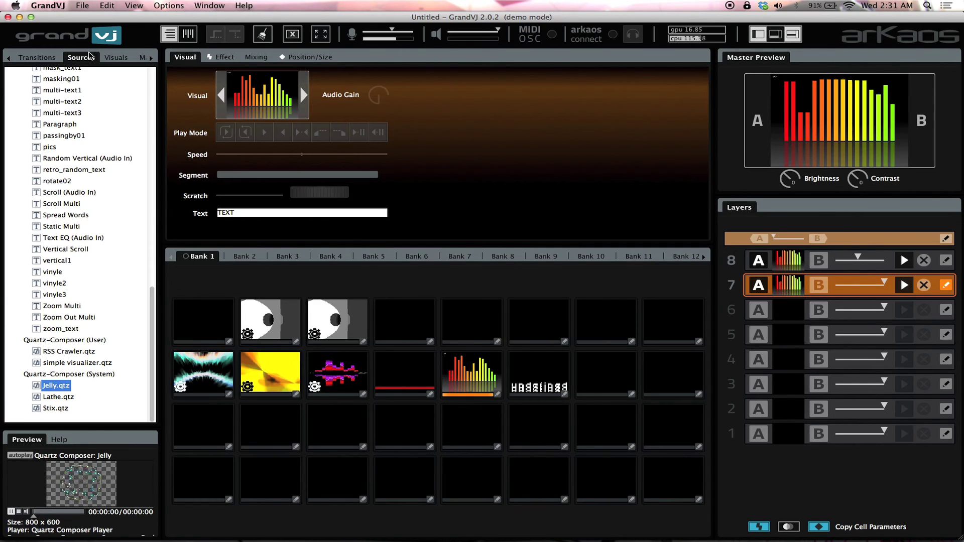
click(83, 5)
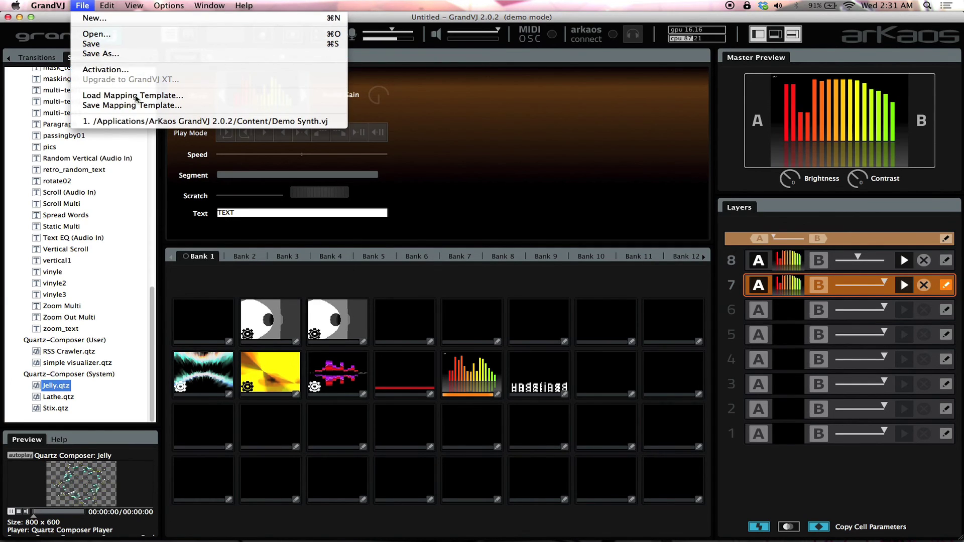
click(549, 179)
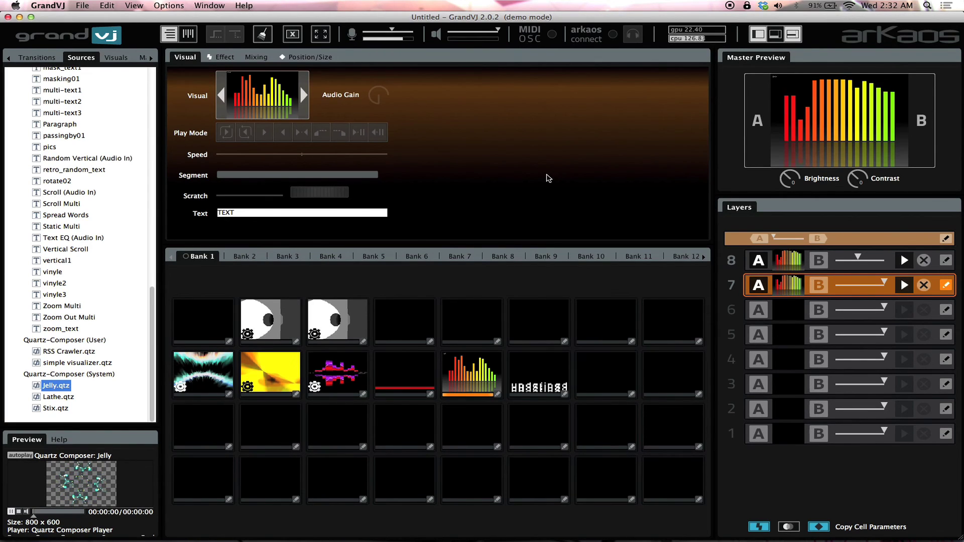
click(59, 6)
click(490, 143)
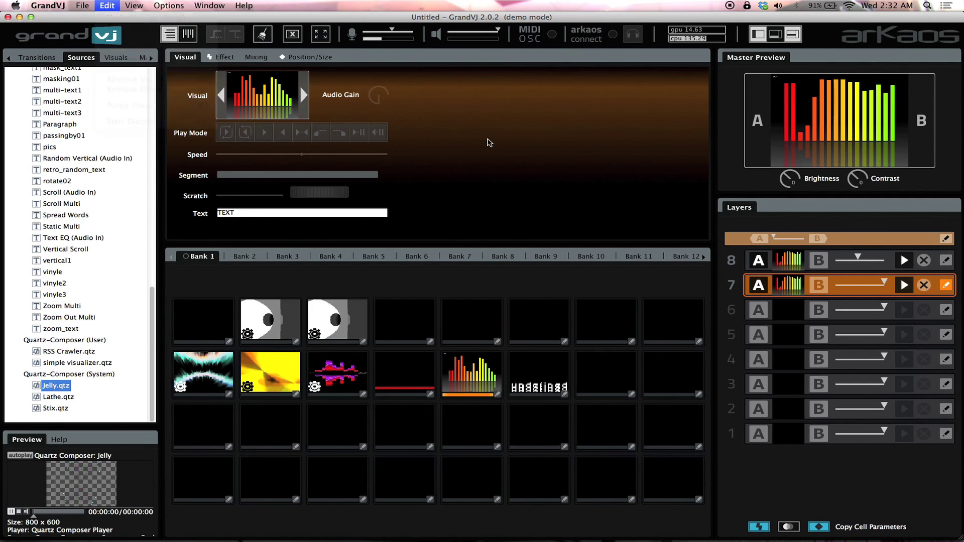